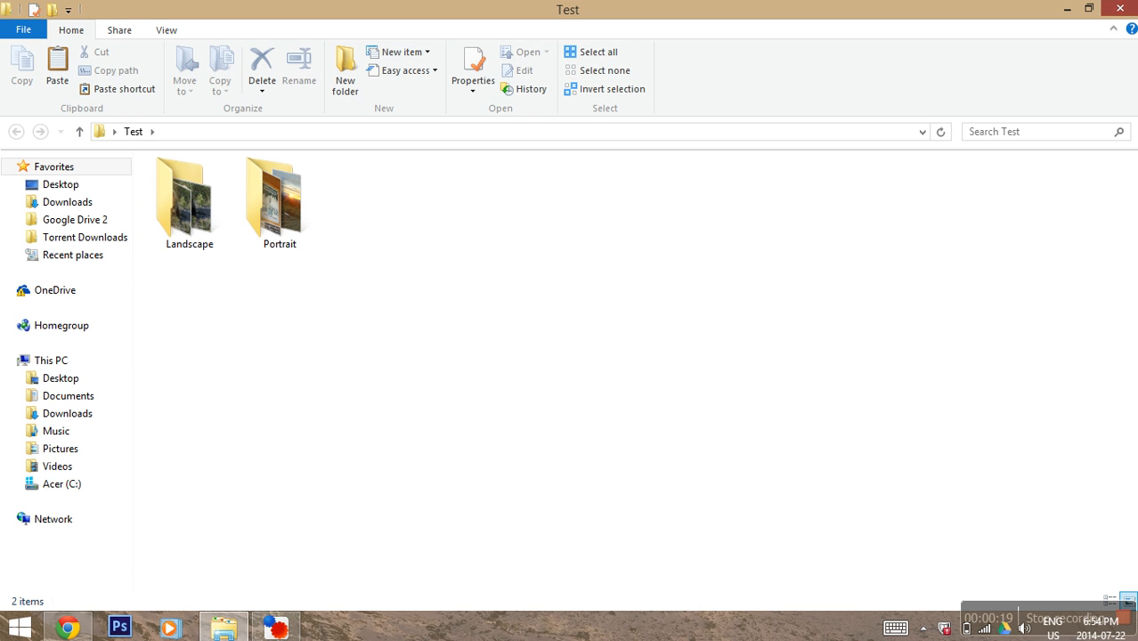
Step: Close the Test folder window and launch FastStone Photo Resizer from its desktop icon
left_click(1120, 8)
double_click(609, 505)
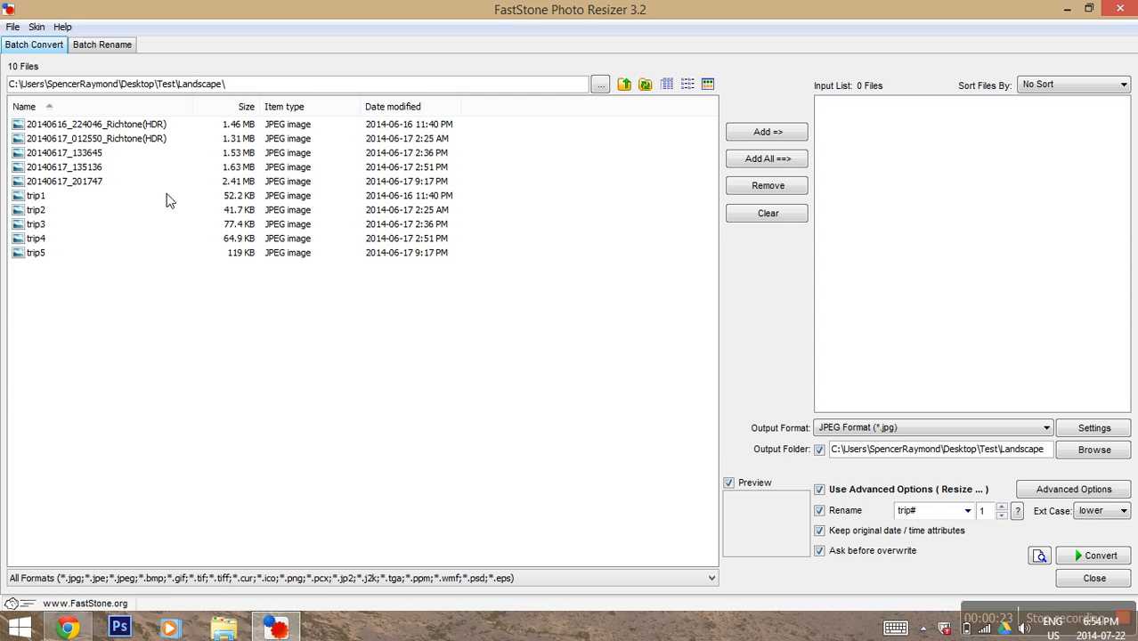
Step: Queue the five original Landscape photos in the input list and open the JPEG output settings
left_click(143, 126)
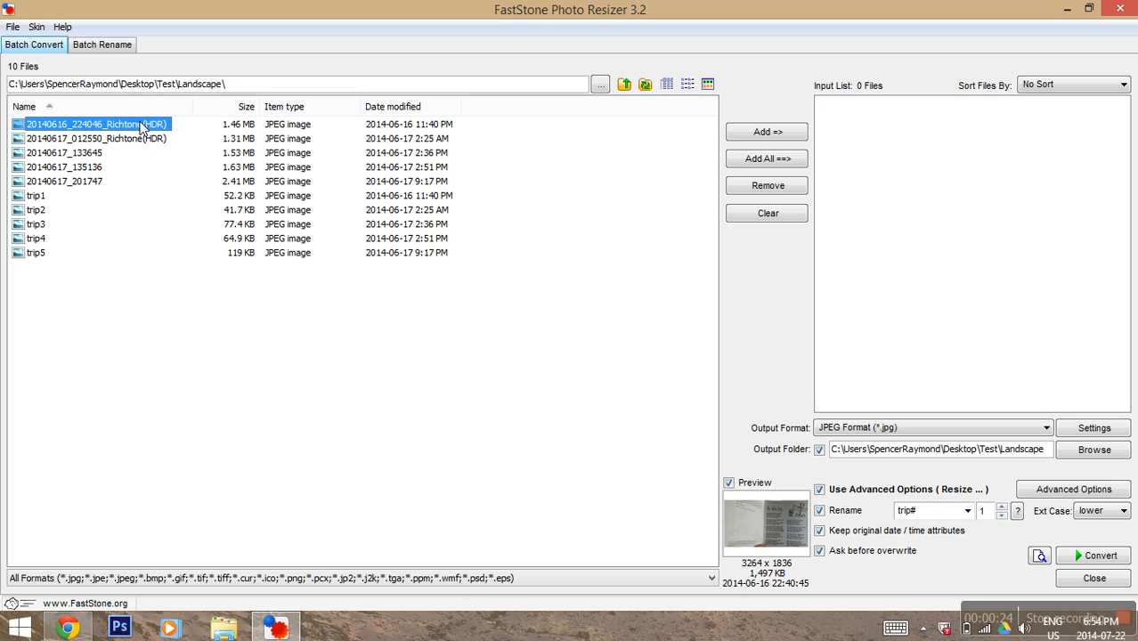
left_click(42, 181, "shift")
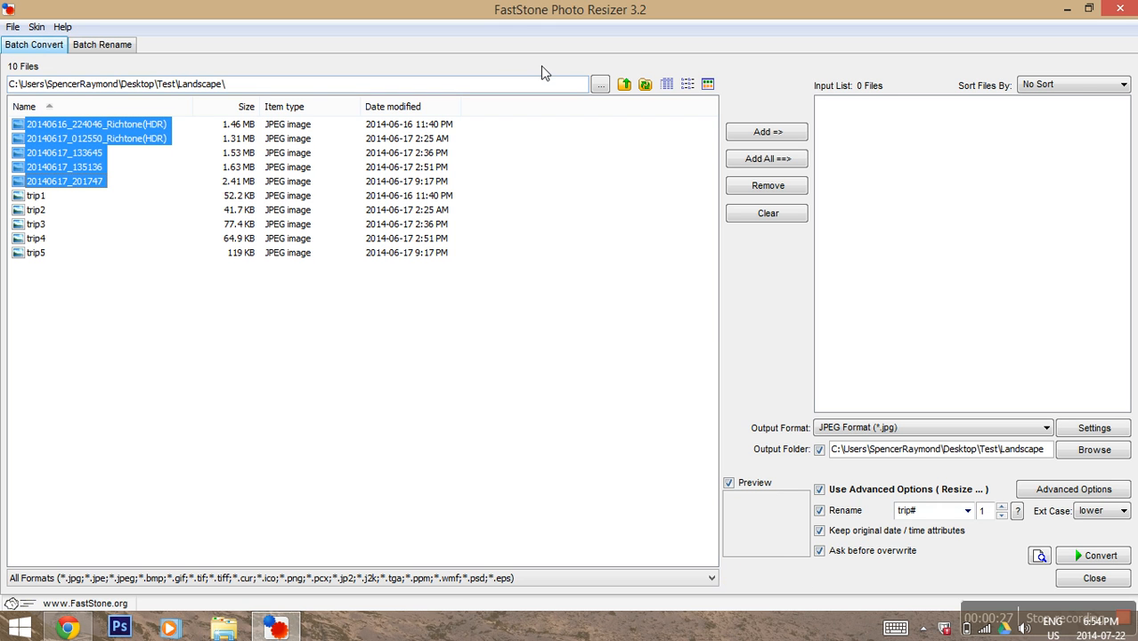
left_click(767, 131)
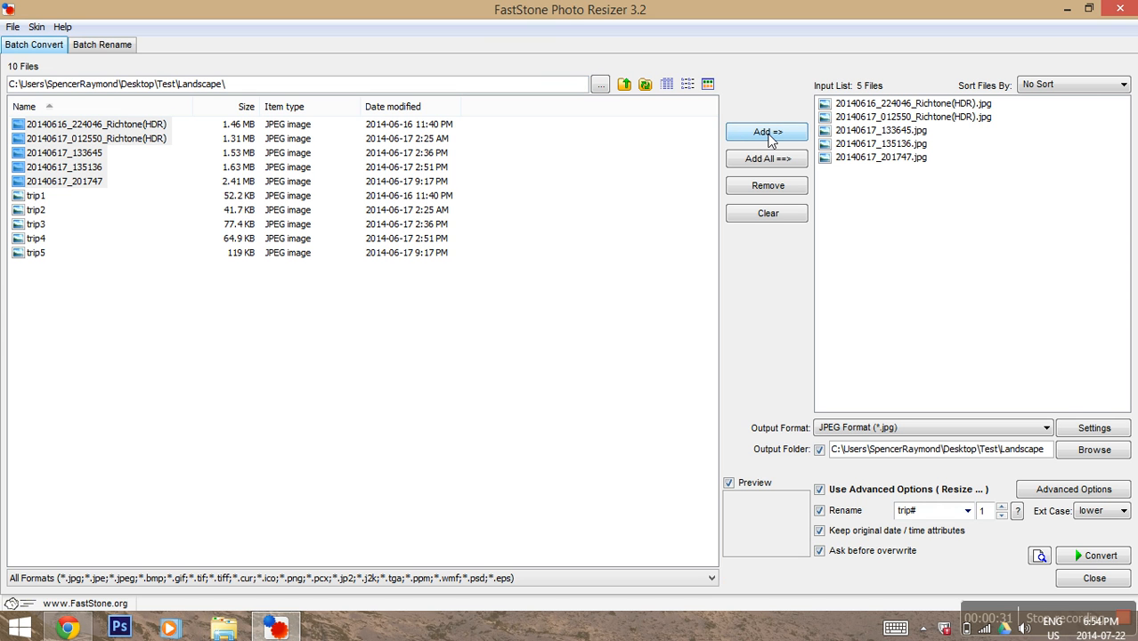
left_click(1117, 427)
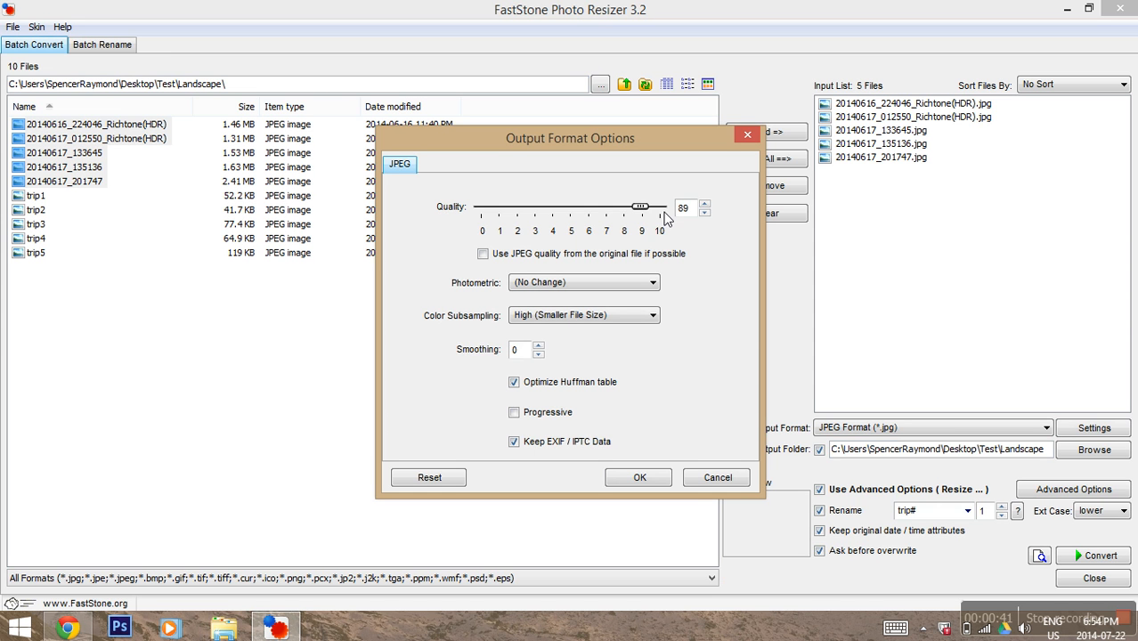
Step: Set JPEG quality to 100 and check the output folder without changing it
left_click(663, 210)
left_click_drag(663, 210, 706, 207)
left_click(623, 479)
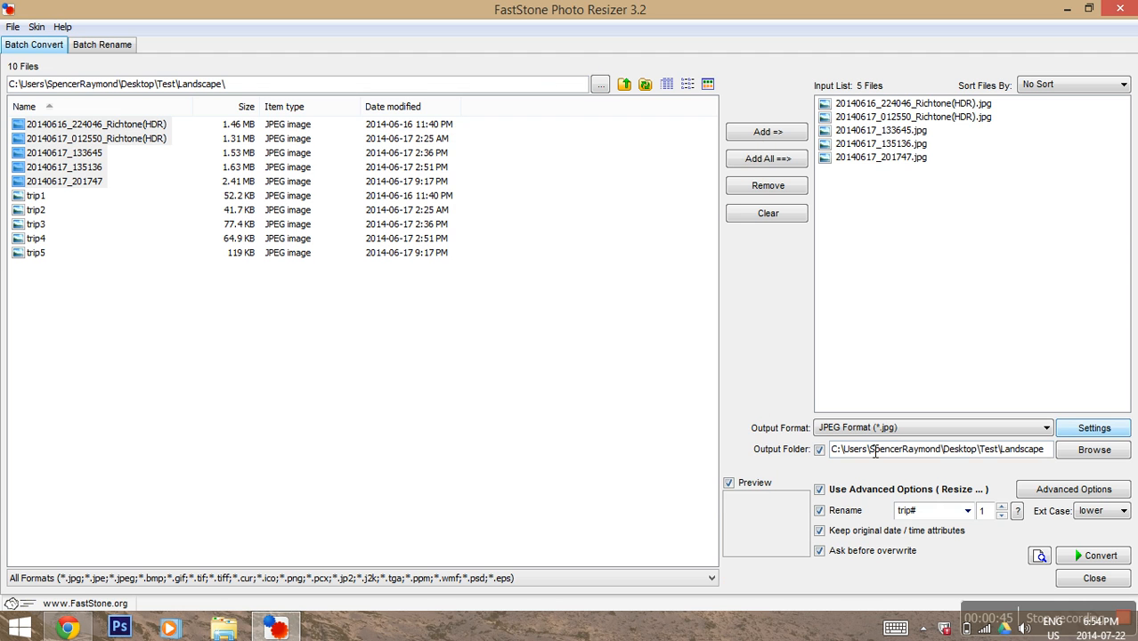
left_click(1121, 455)
left_click(712, 482)
Step: Keep the advanced resize option on at 600 pixels wide and confirm it
left_click(1074, 488)
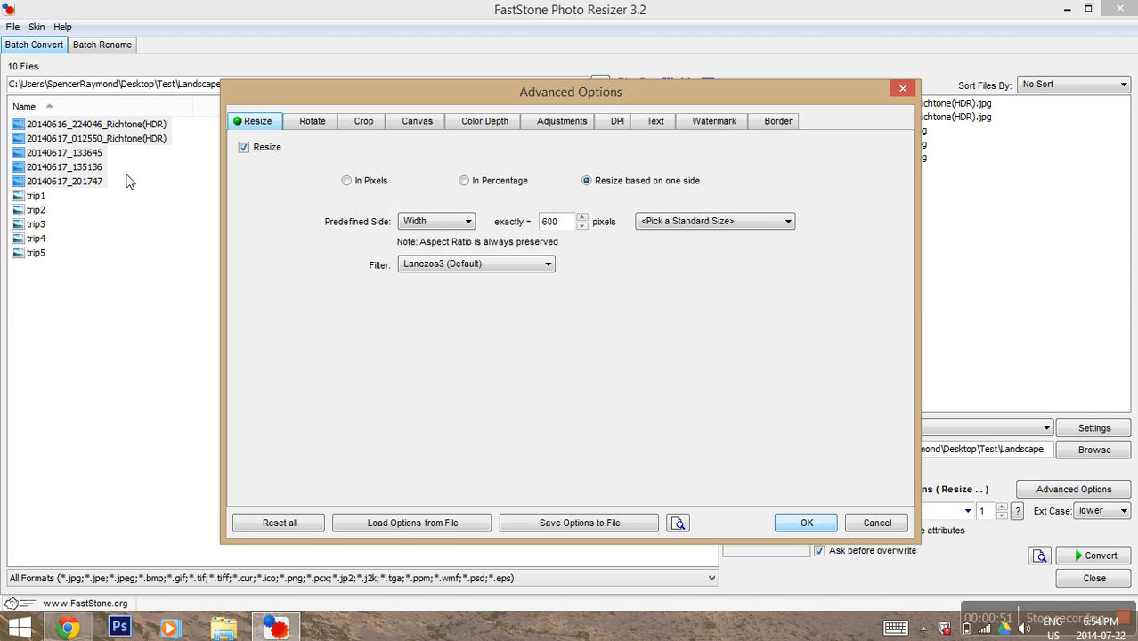
left_click(259, 153)
left_click(259, 153)
left_click(784, 521)
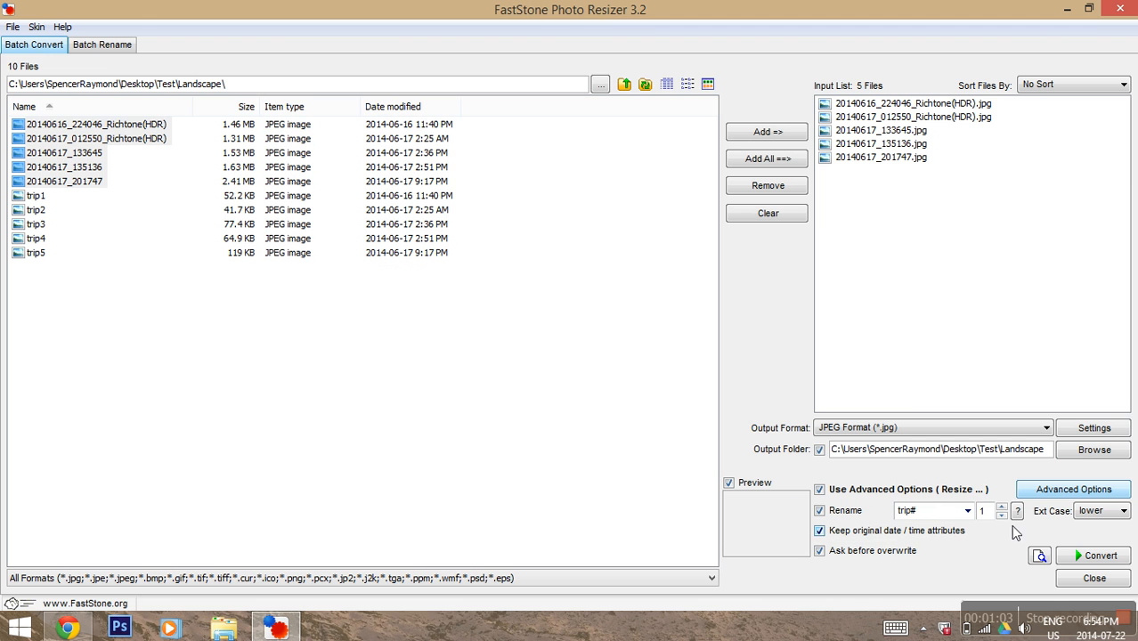
Step: Convert the five photos, overwriting trip1–trip5 with YesToAll, and close the finished report
left_click(1092, 556)
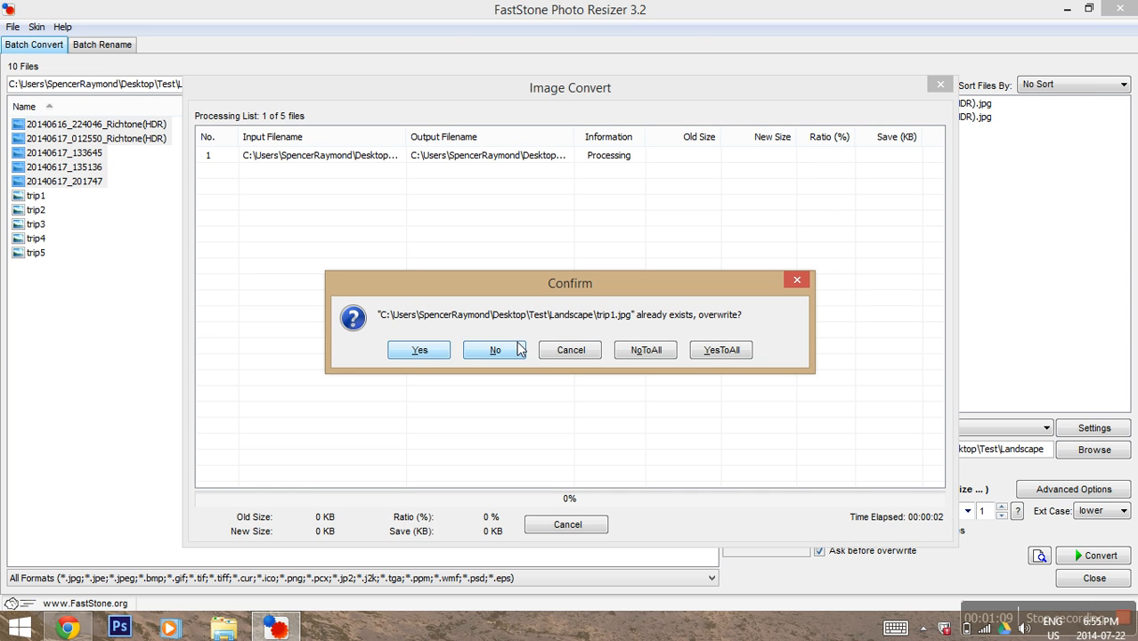
left_click(708, 355)
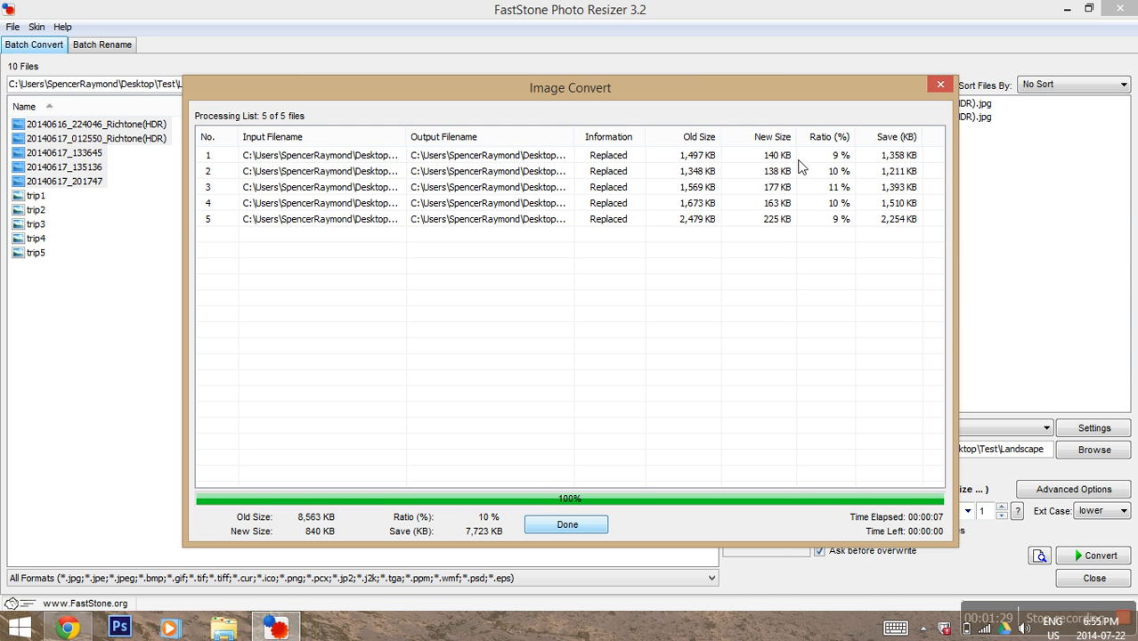
left_click(938, 86)
Step: Keep JPEG quality at 100 and switch the source browser to Test\Portrait, sorted by name
left_click(1094, 429)
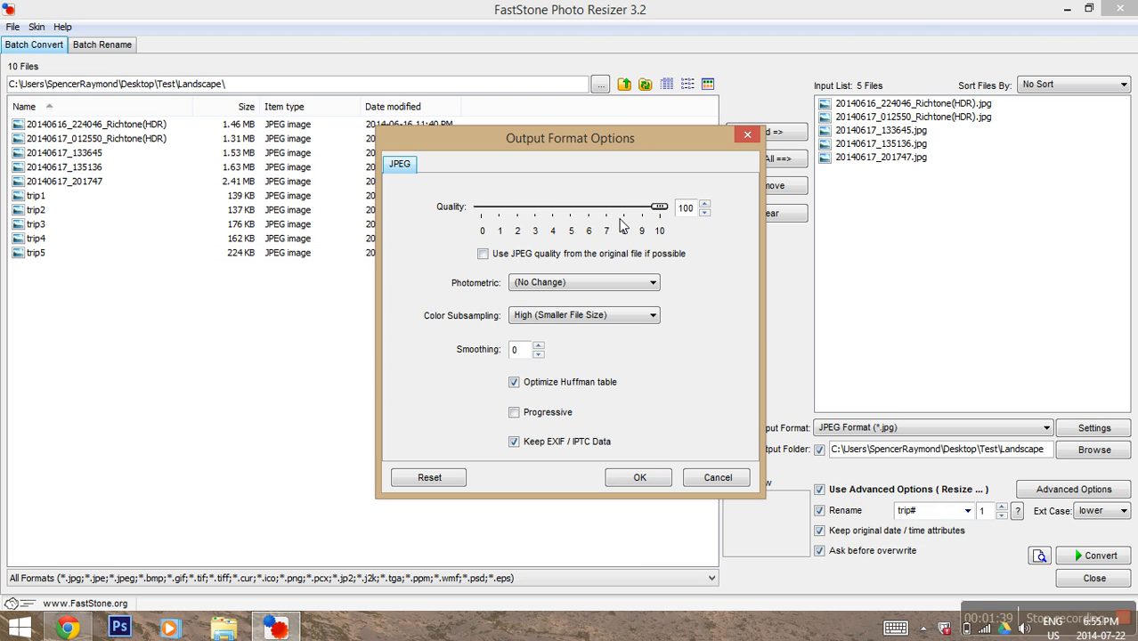
left_click(643, 477)
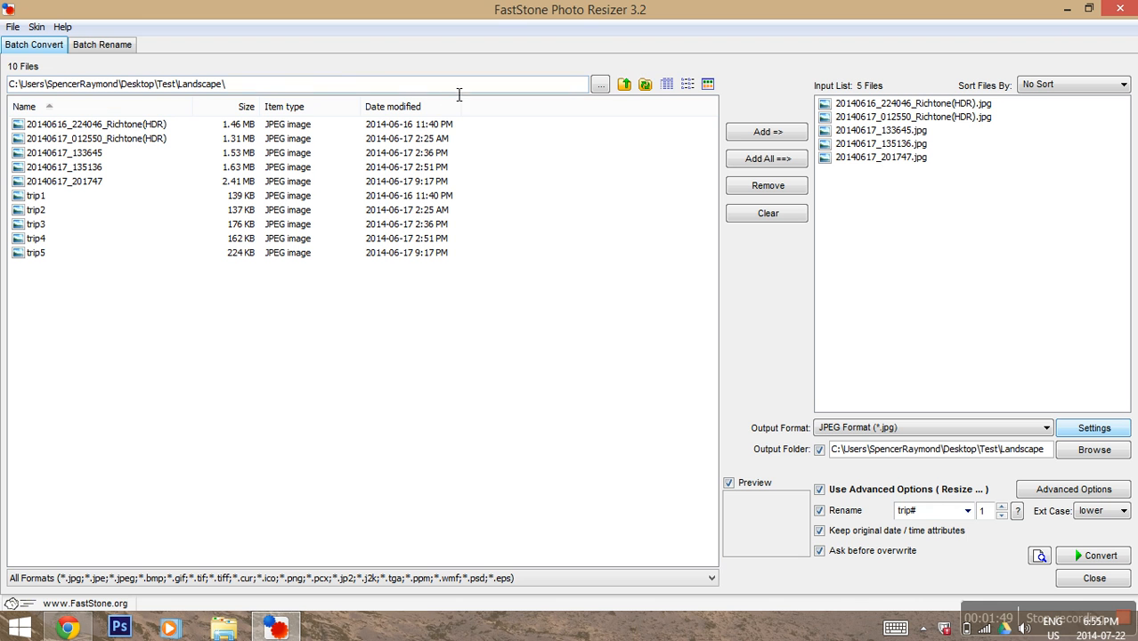
left_click(599, 86)
left_click(540, 449)
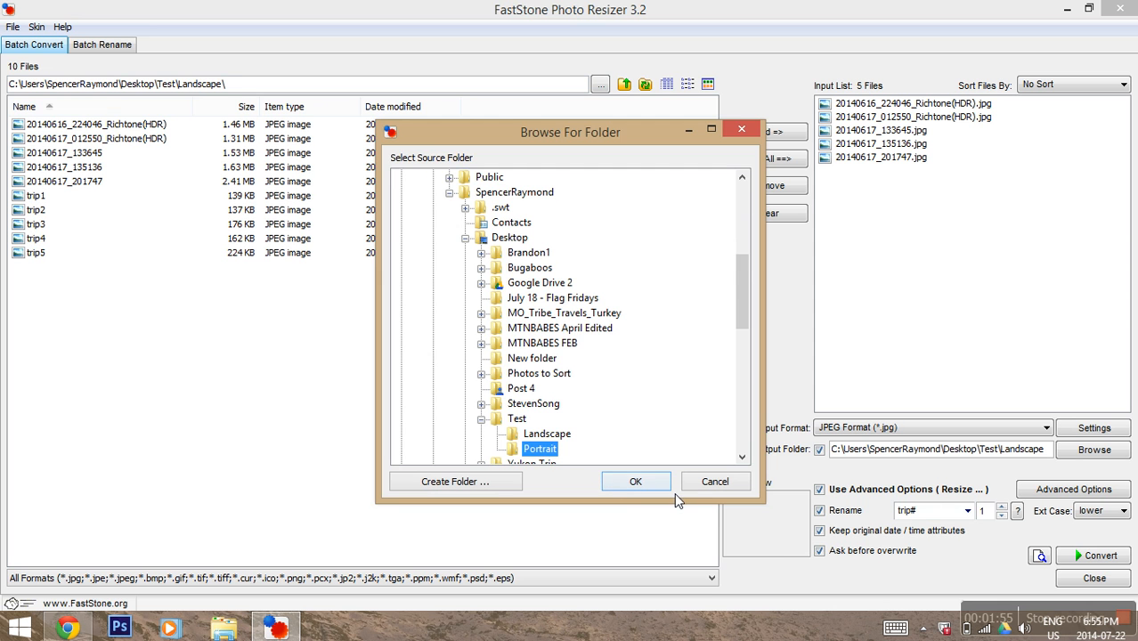
left_click(620, 485)
left_click(142, 141)
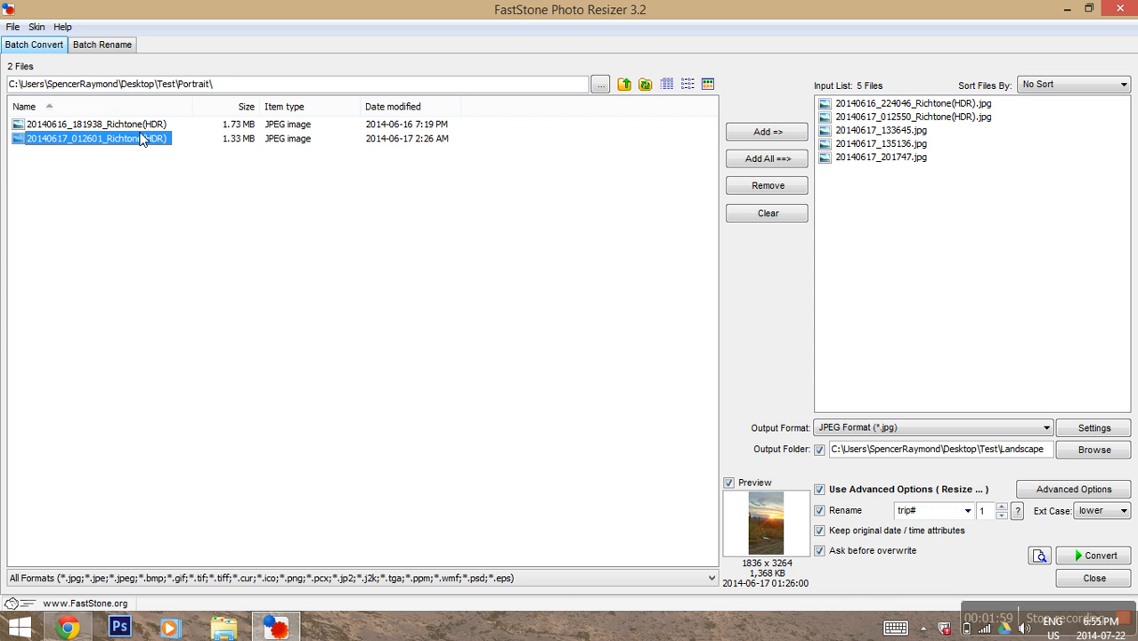
left_click(132, 110)
Step: Add the two Portrait photos to the input list and remove the five Landscape entries
left_click(139, 140, "shift")
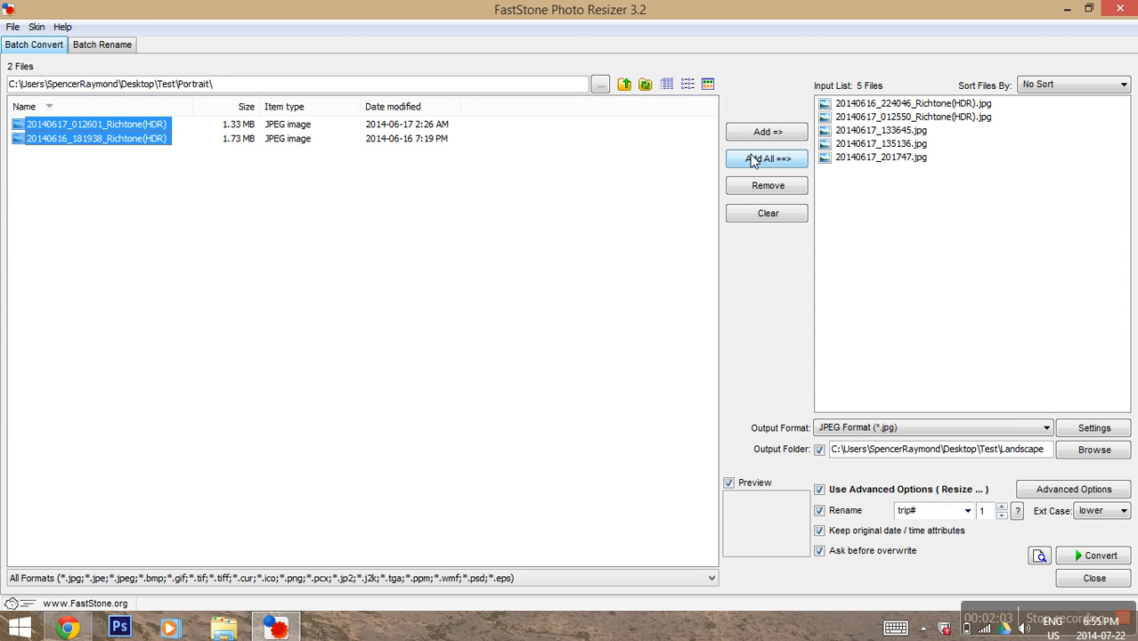
left_click(760, 133)
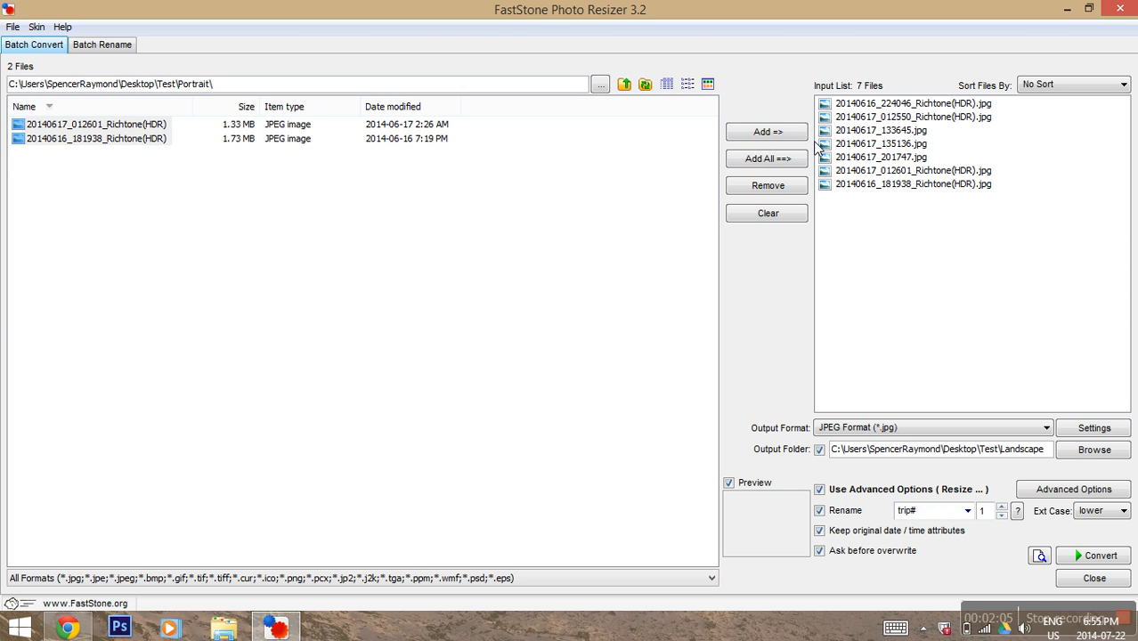
left_click(859, 157)
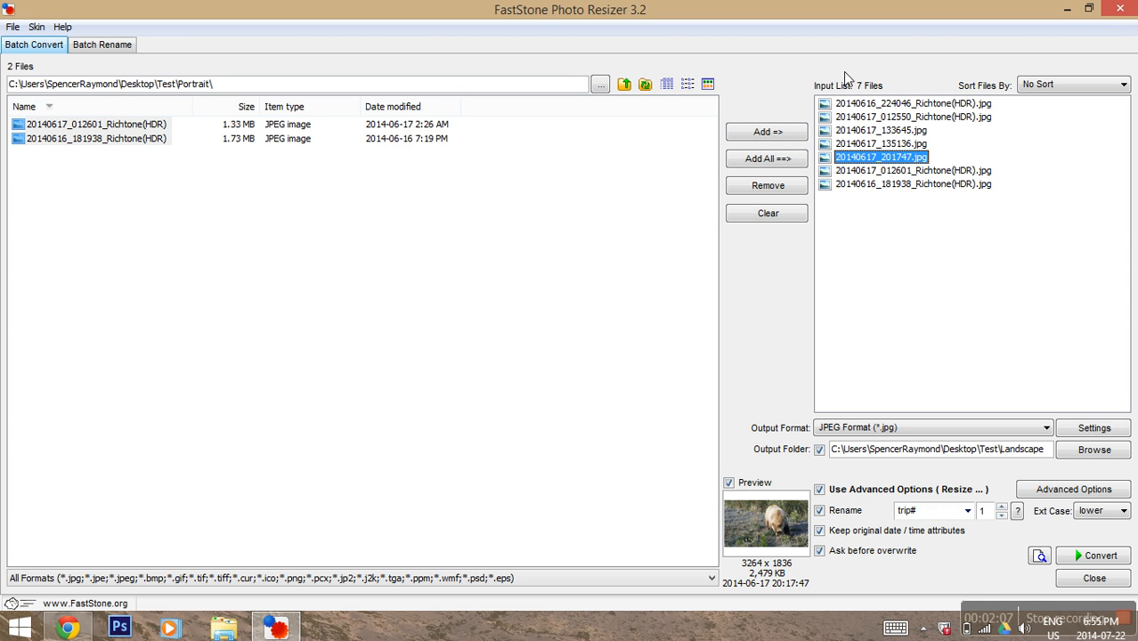
left_click(850, 104, "shift")
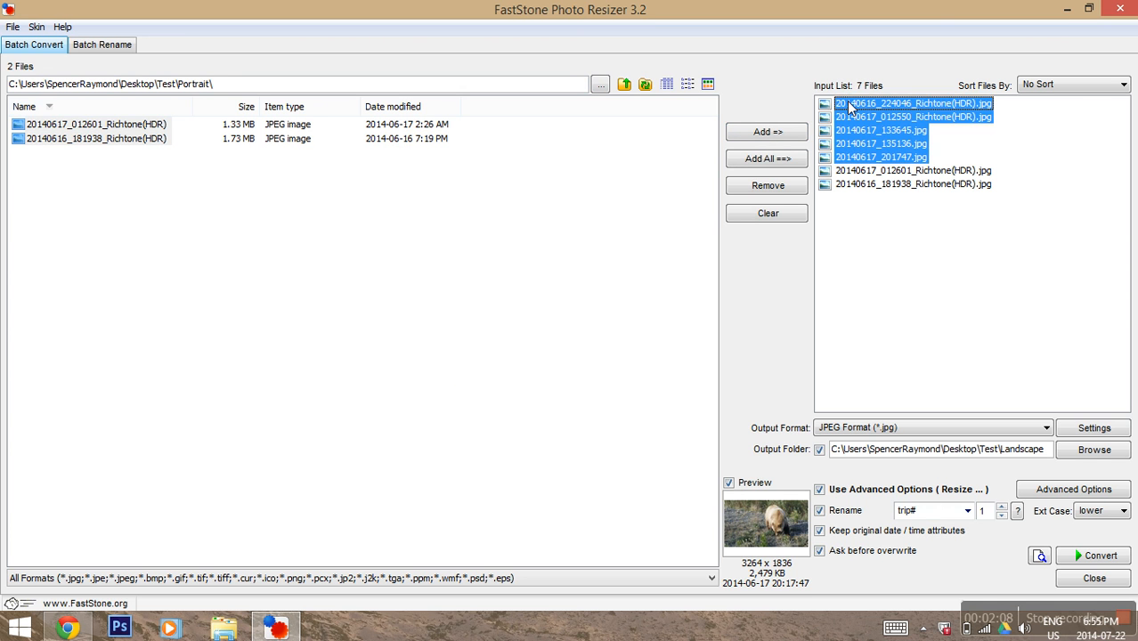
left_click(739, 186)
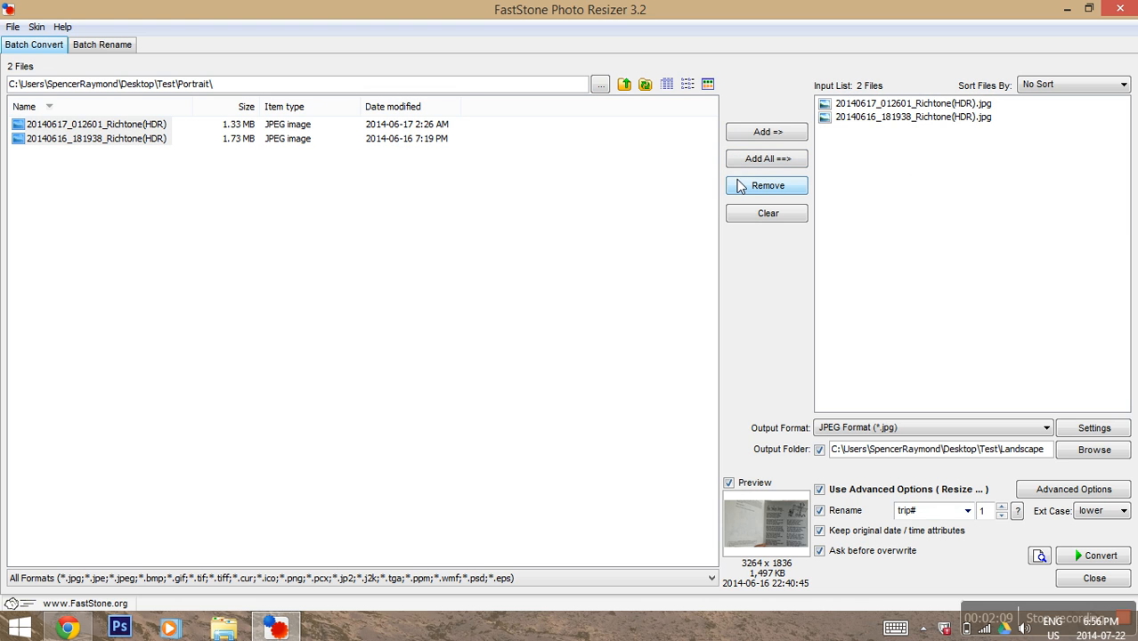
left_click(1067, 435)
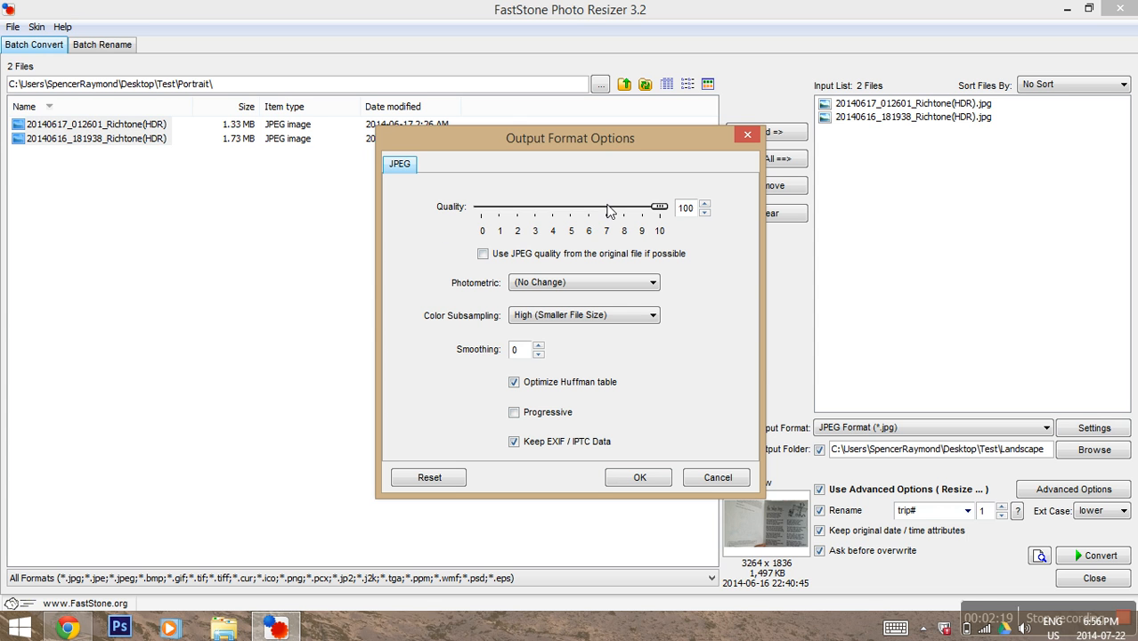
Step: Confirm the JPEG settings and lower the resize width from 600, entering 4 in its place
left_click(641, 479)
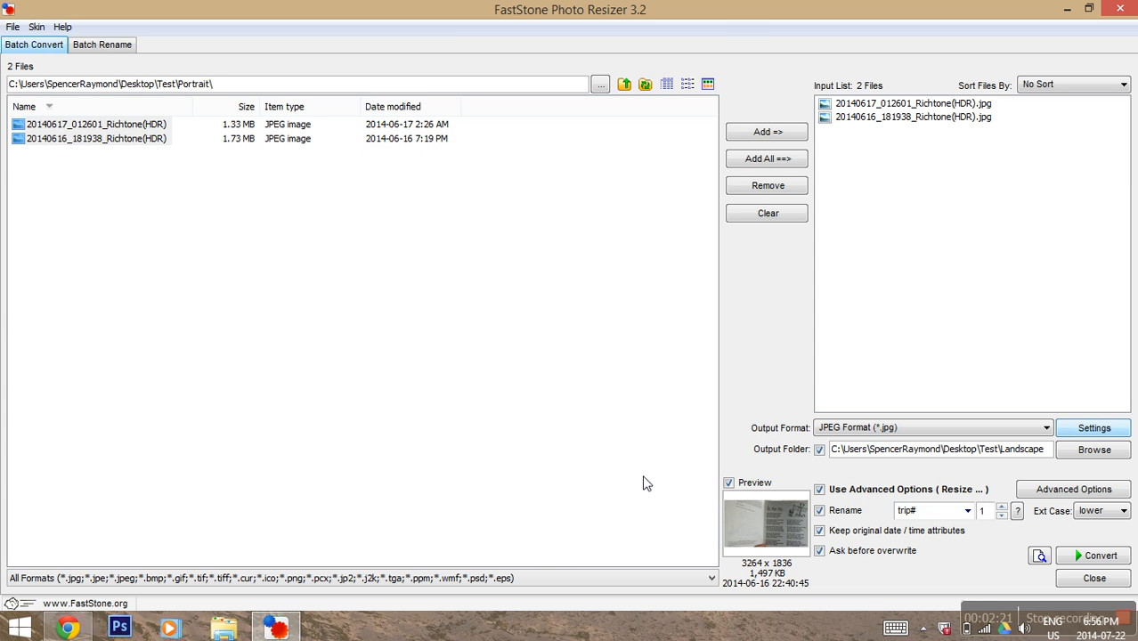
left_click(1093, 489)
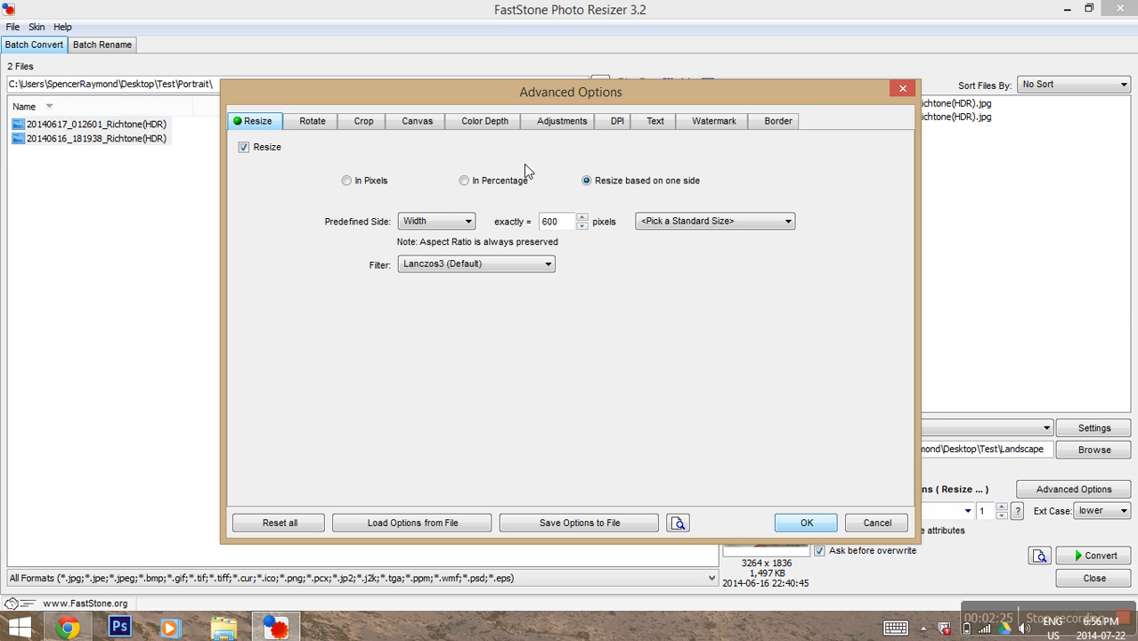
left_click_drag(569, 229, 607, 235)
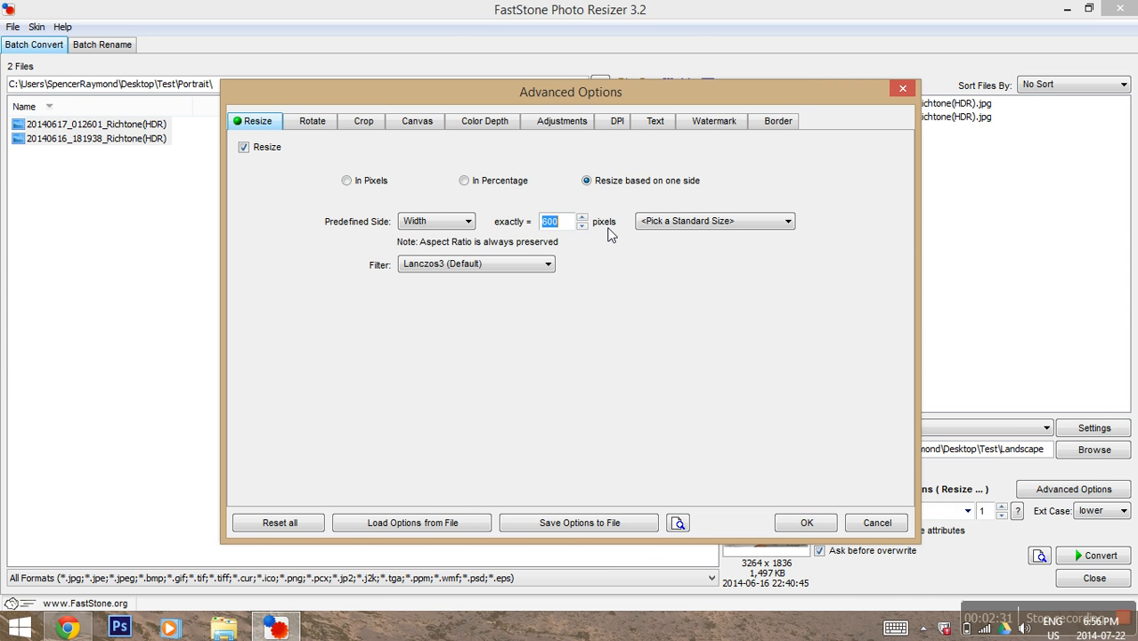
type("4")
left_click(801, 523)
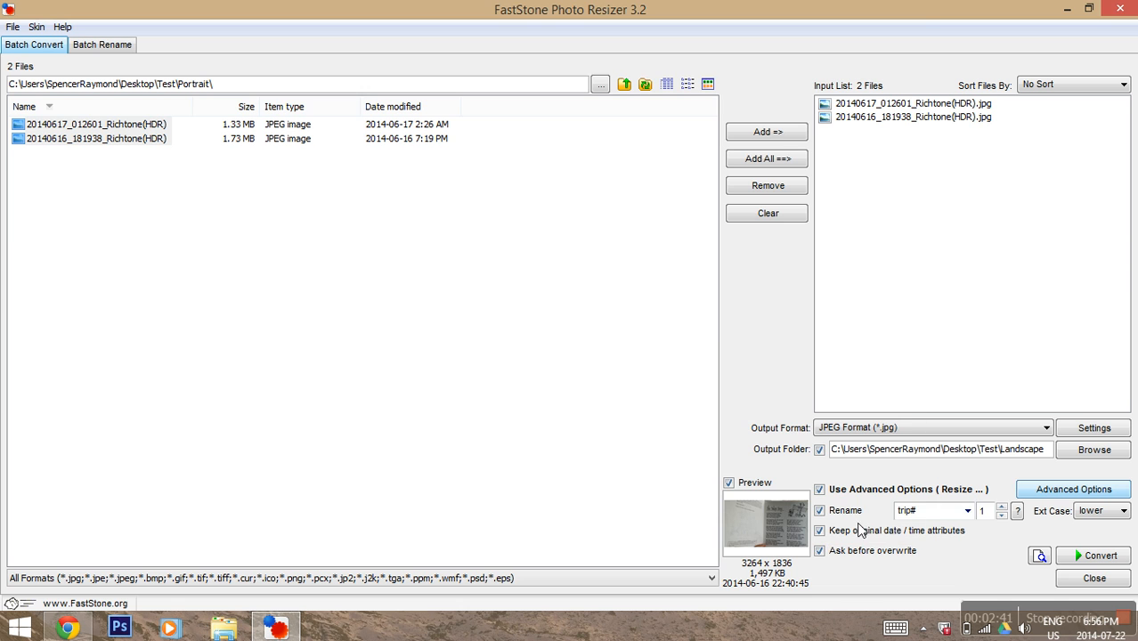
Step: Start the trip# rename numbering at 7 and convert the two Portrait photos
double_click(918, 519)
double_click(983, 511)
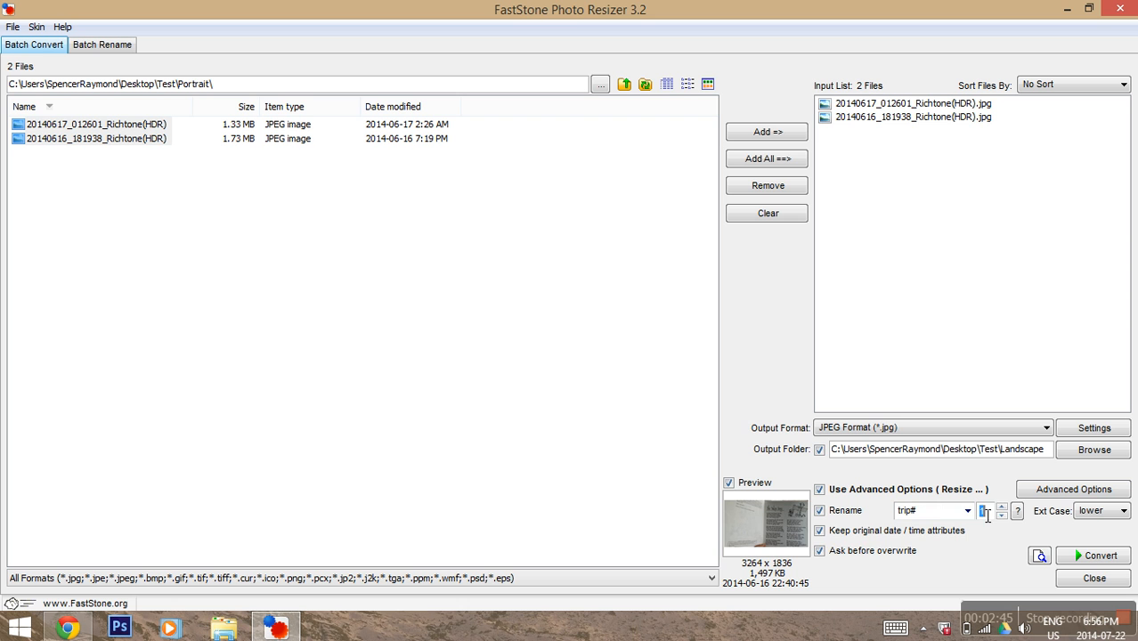
type("7")
left_click(1097, 555)
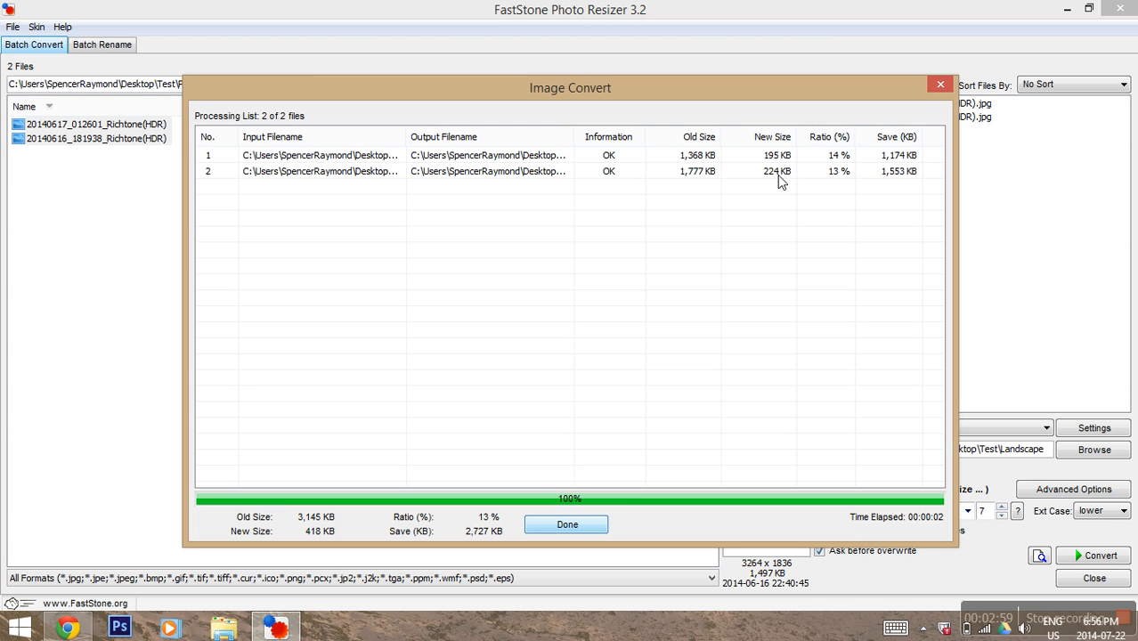
Step: Close the conversion report and FastStone Photo Resizer, then open the desktop Test folder
left_click(939, 84)
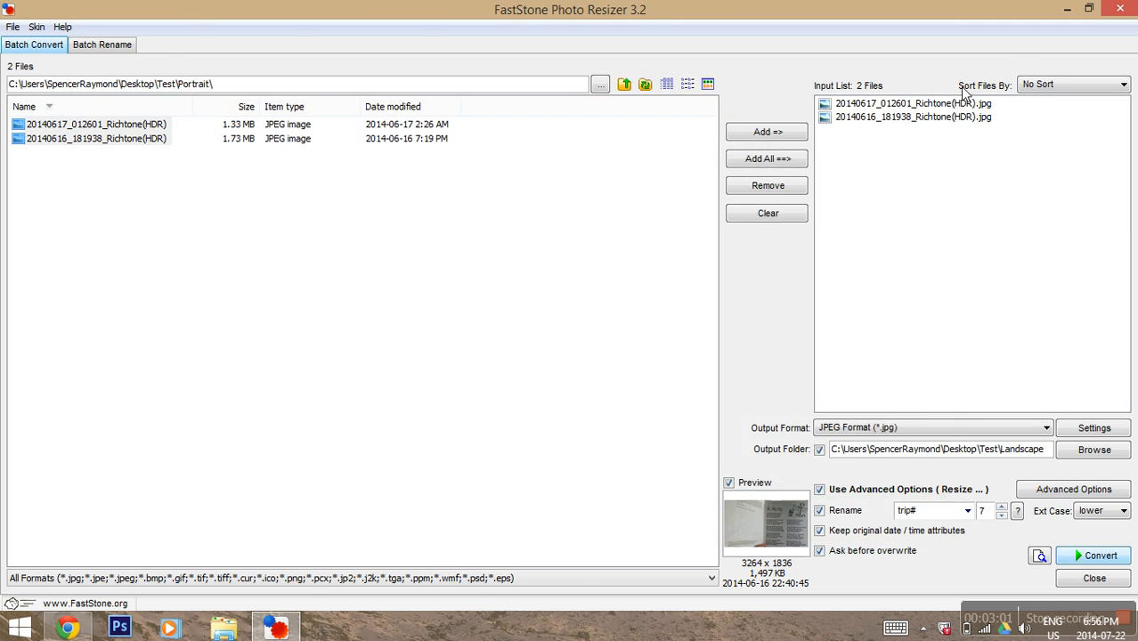
left_click(1120, 9)
double_click(510, 473)
Step: Open the Landscape folder and check trip2's properties, showing 137 KB
left_click(266, 246)
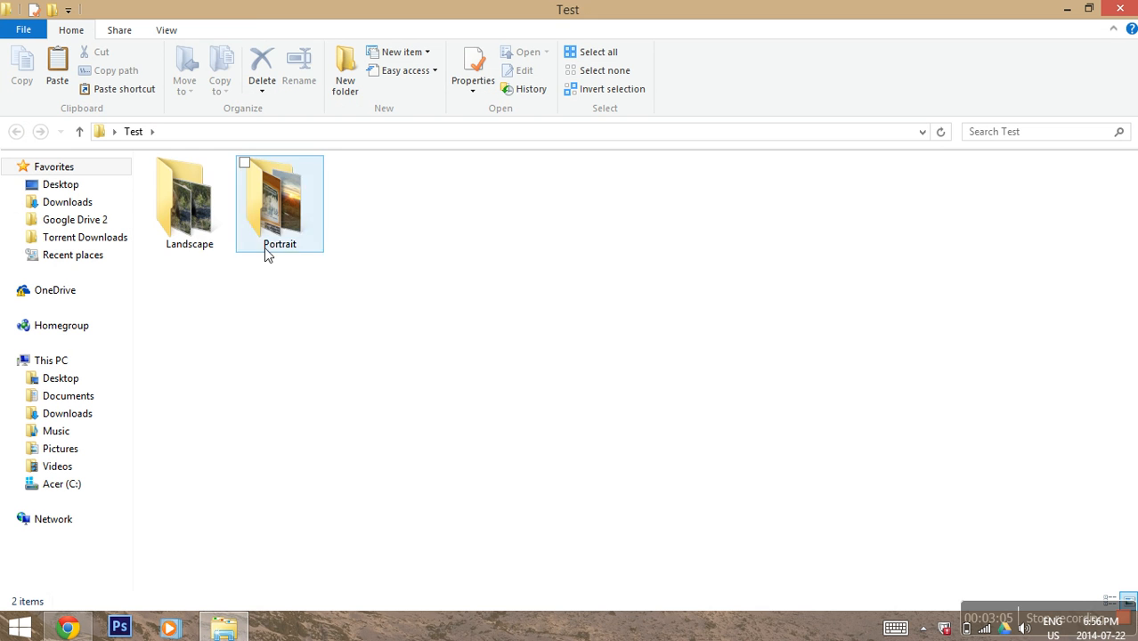
double_click(234, 215)
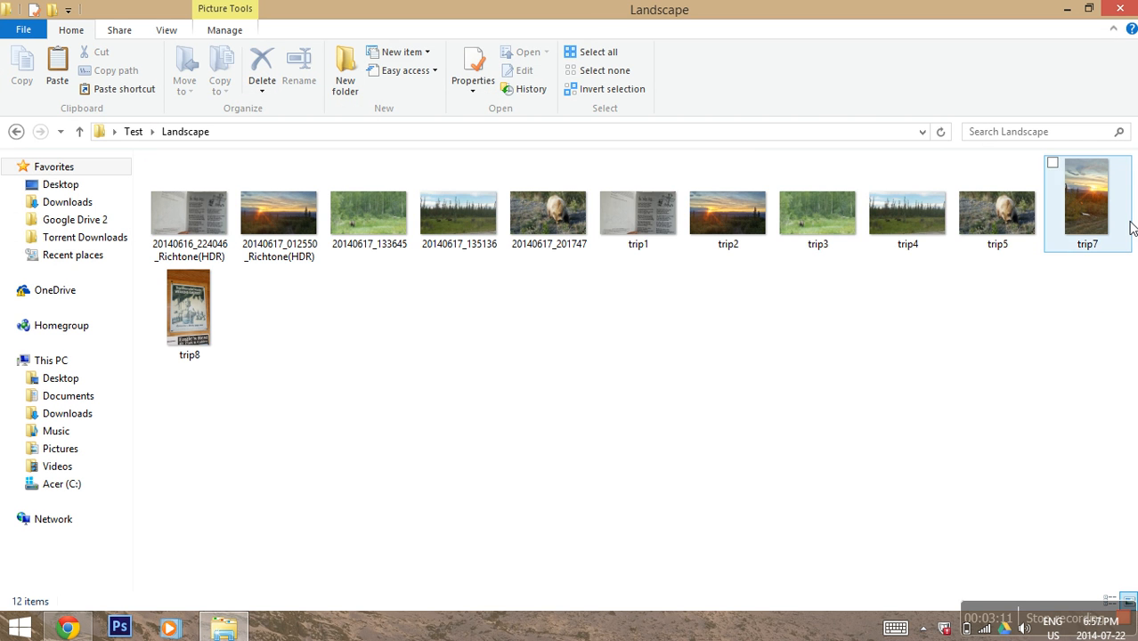
right_click(716, 203)
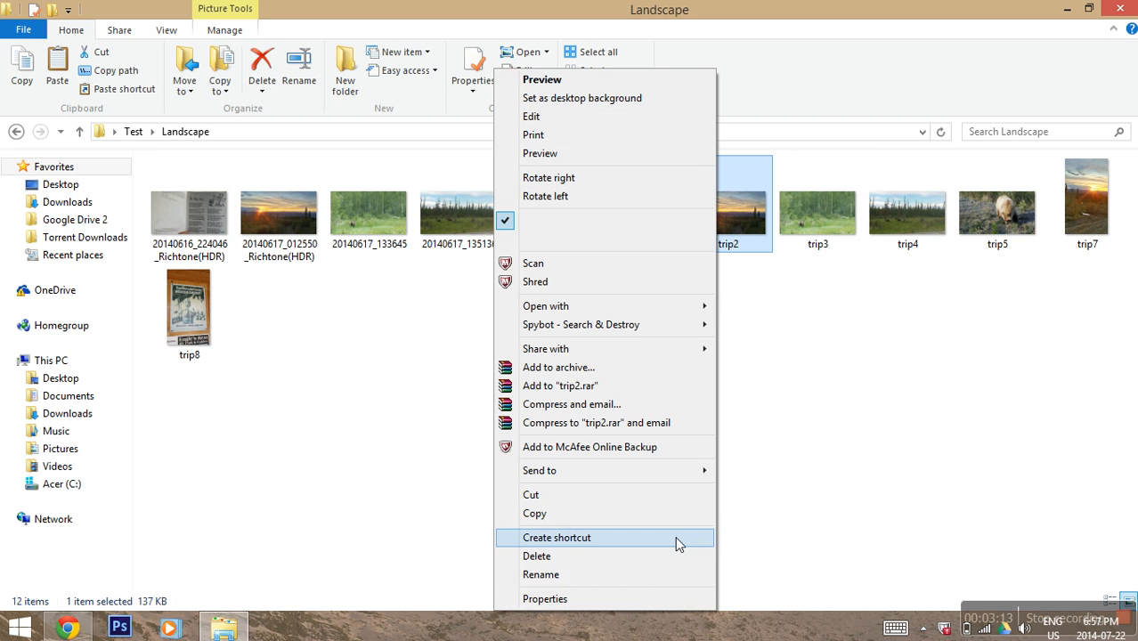
left_click(623, 598)
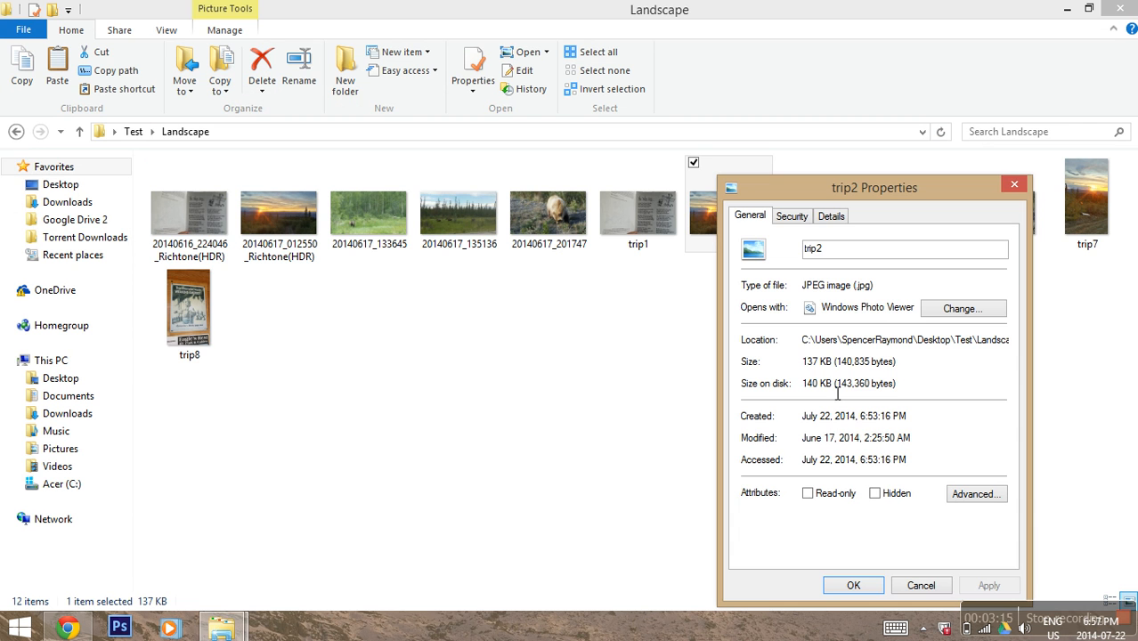
left_click(920, 584)
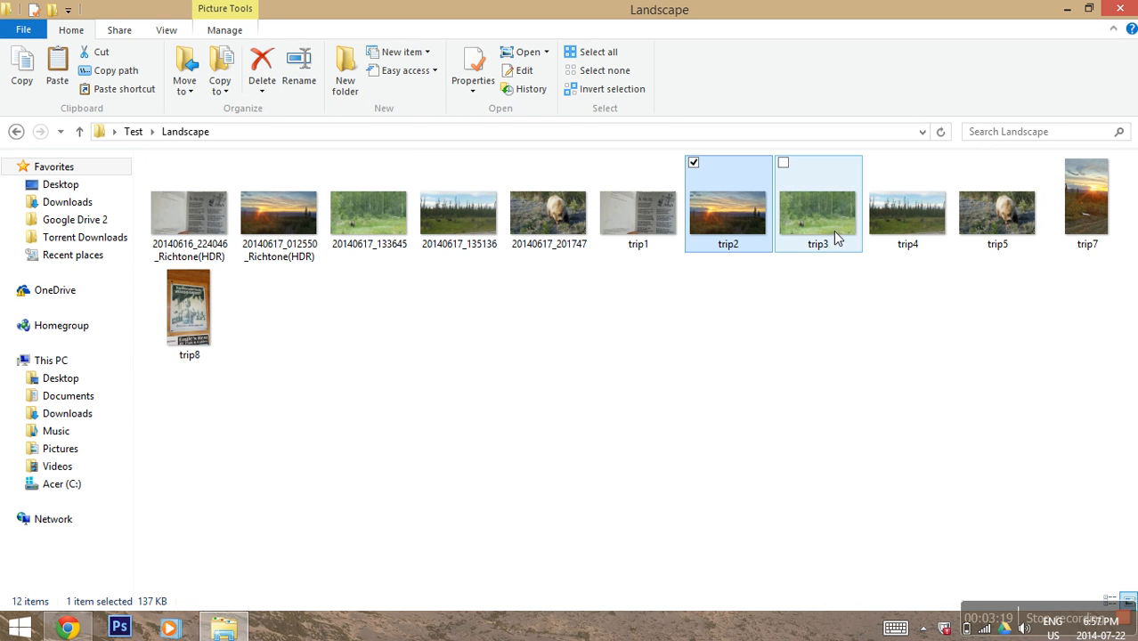
Step: Return to the Test folder, close Explorer and relaunch FastStone Photo Resizer
left_click(15, 132)
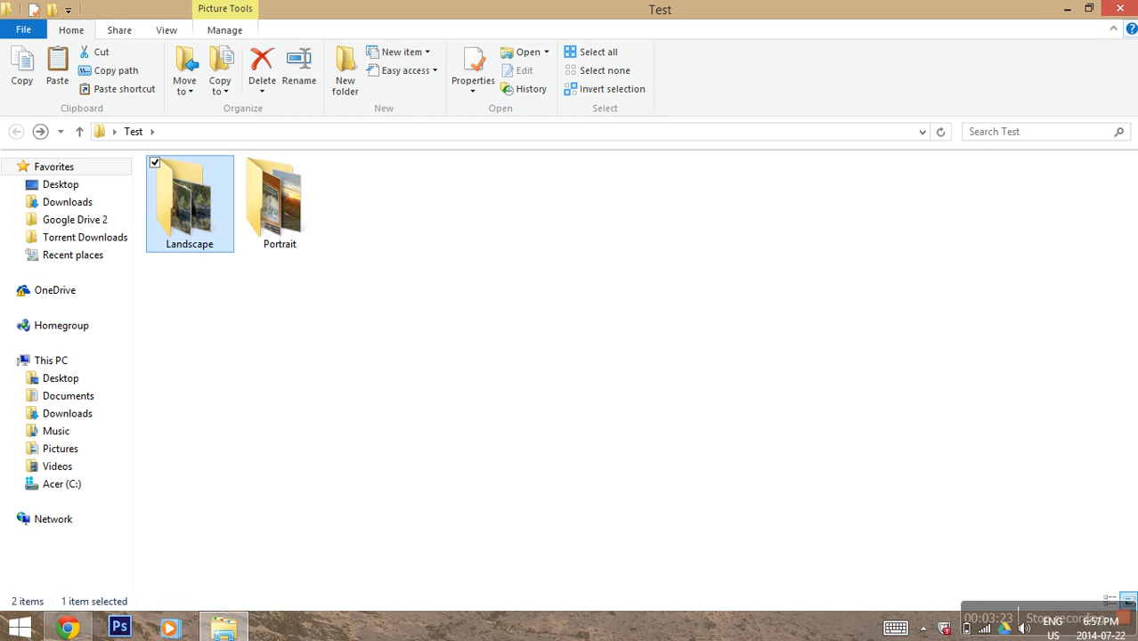
left_click(1119, 9)
double_click(618, 485)
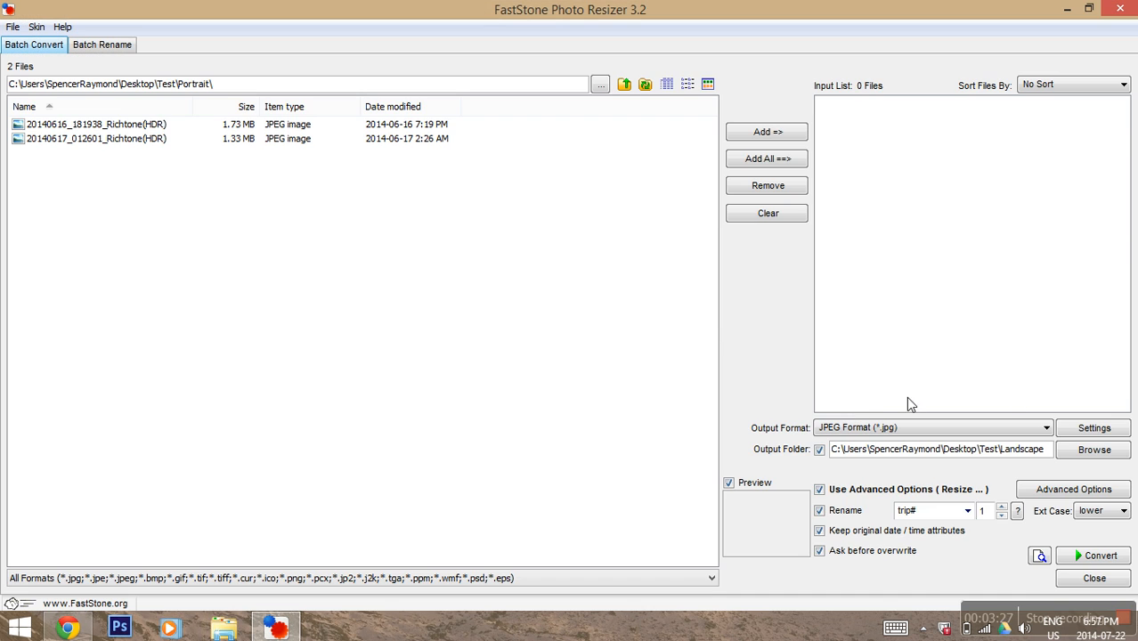
Step: Look at the JPEG settings and Watermark tab, cancel without changes, and close the resizer
left_click(1099, 428)
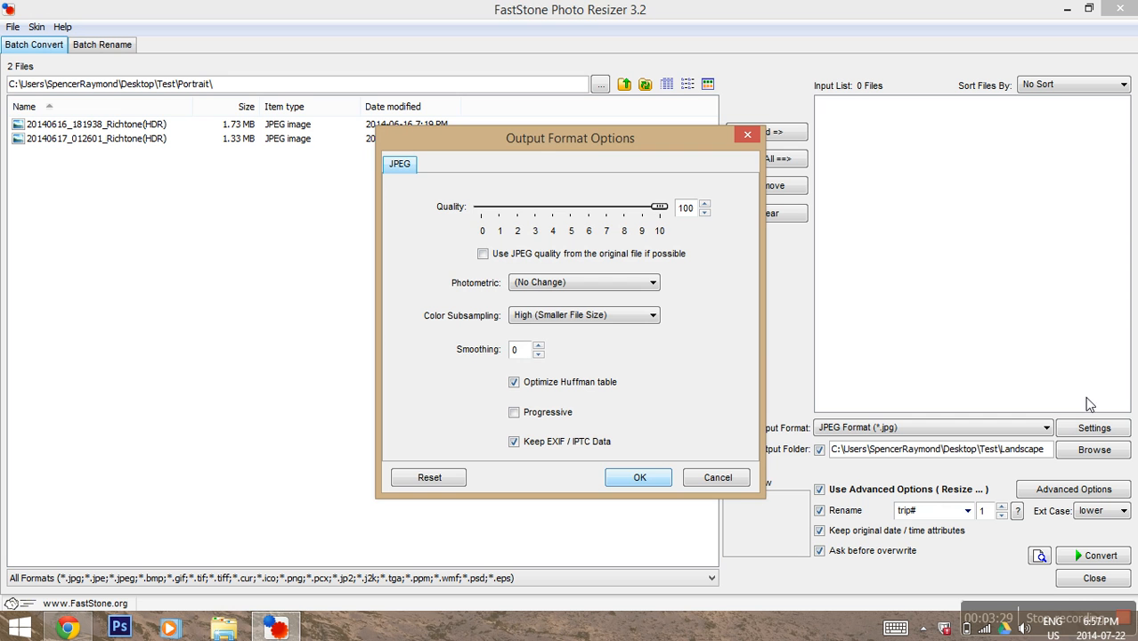
left_click(719, 478)
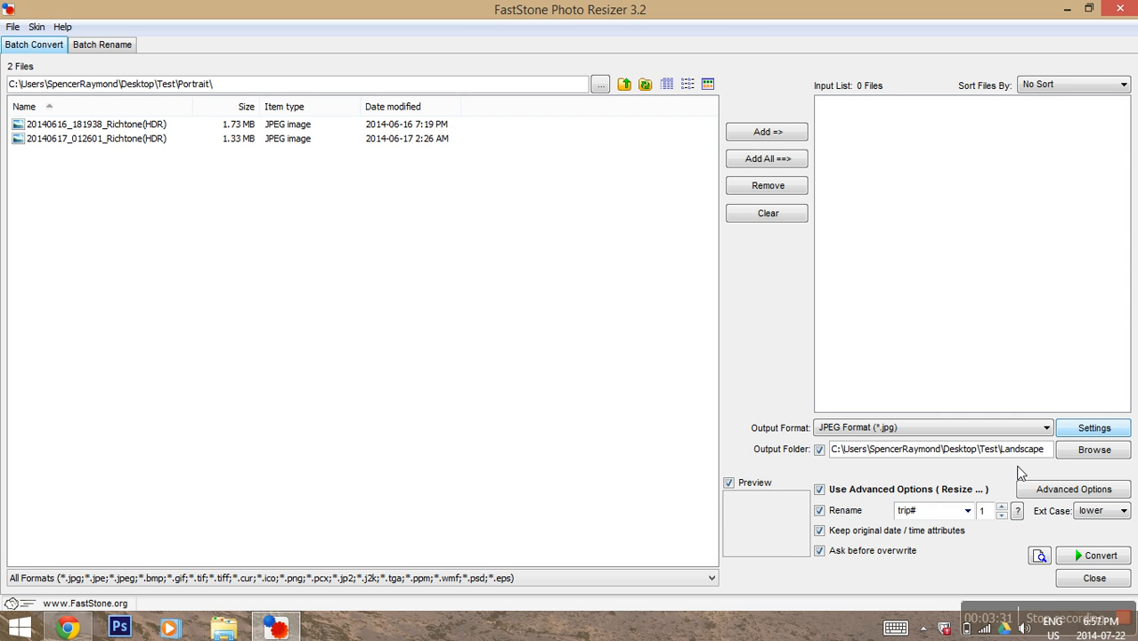
left_click(1050, 494)
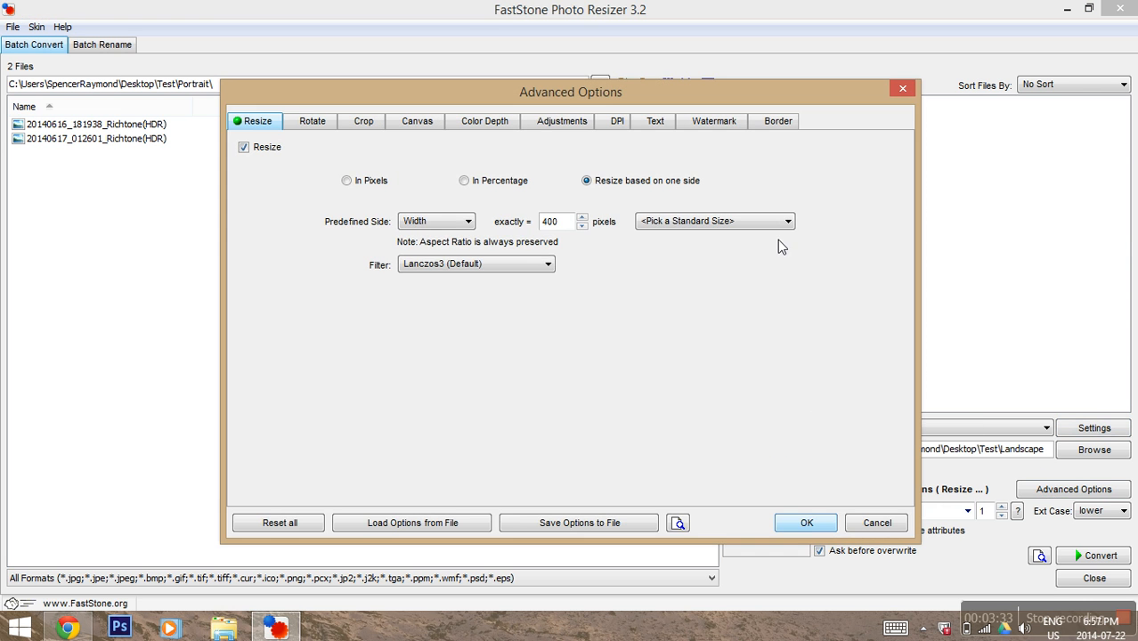
left_click(727, 127)
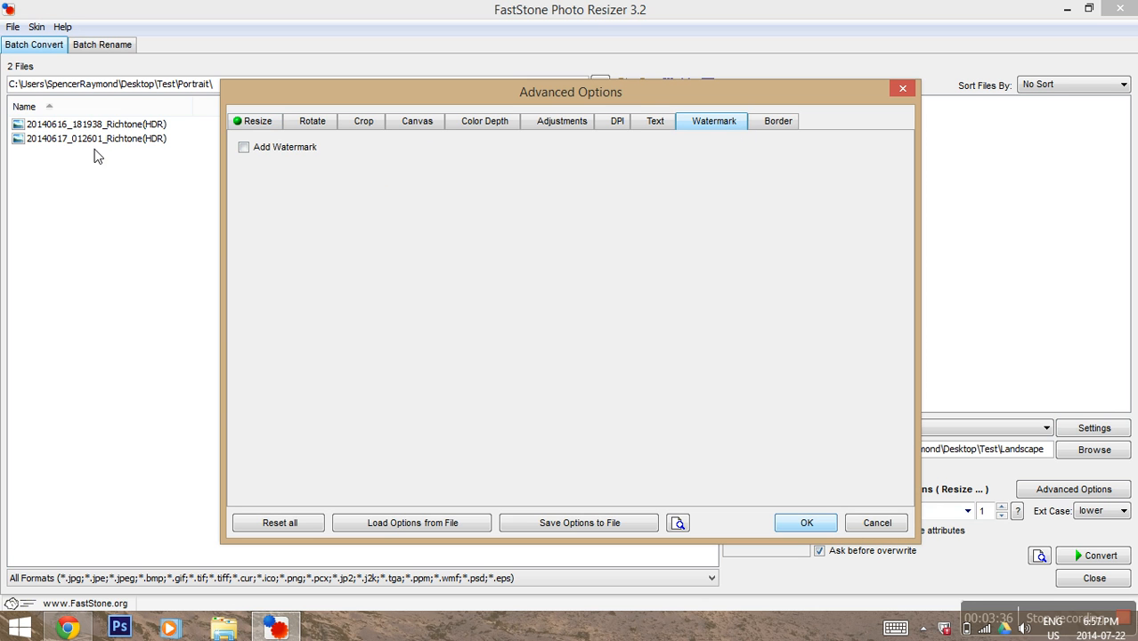
left_click(244, 147)
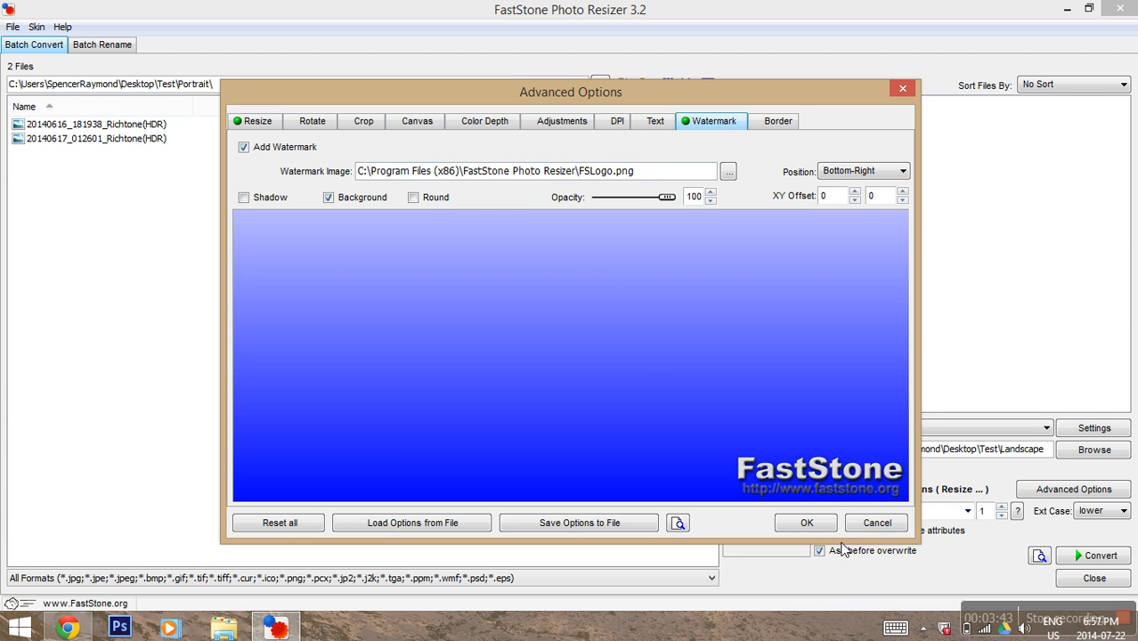
left_click(876, 522)
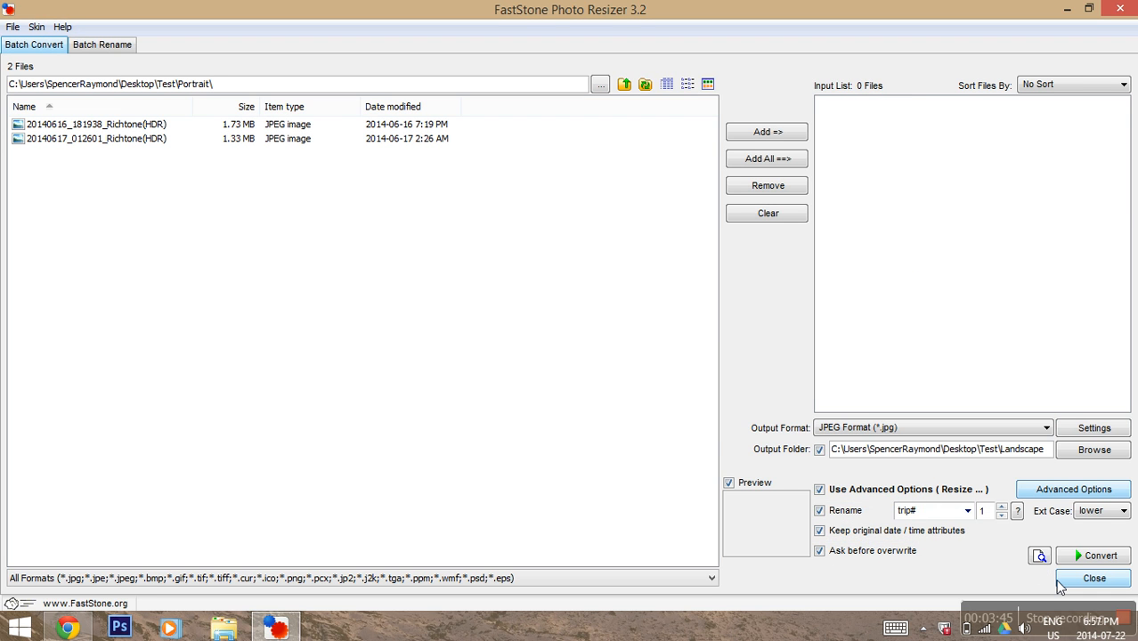
left_click(1059, 584)
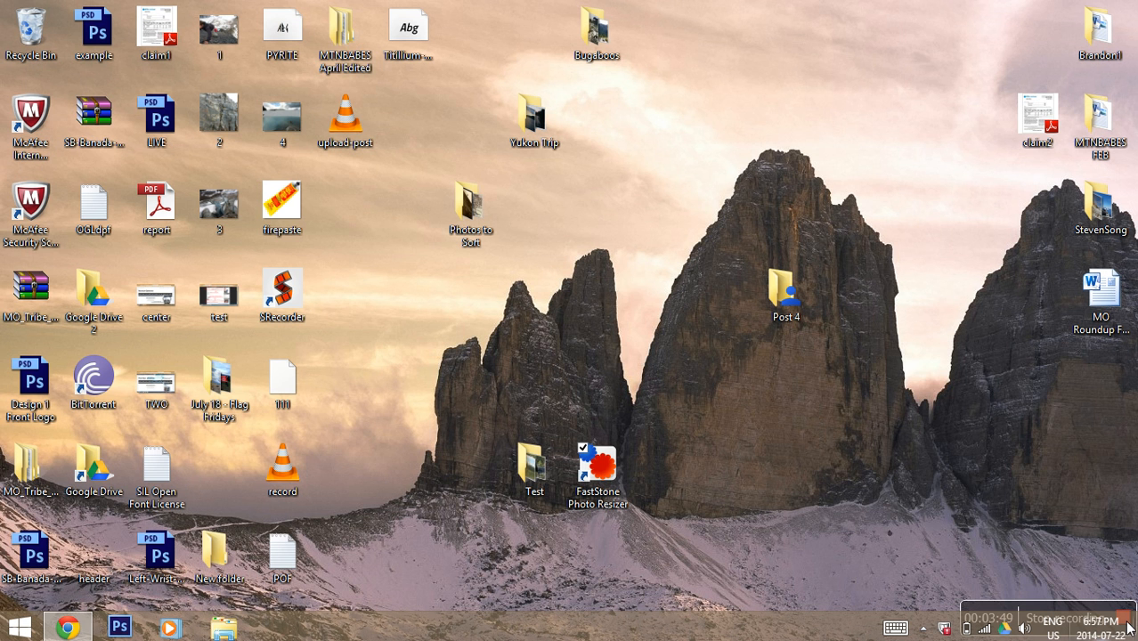
left_click(1131, 624)
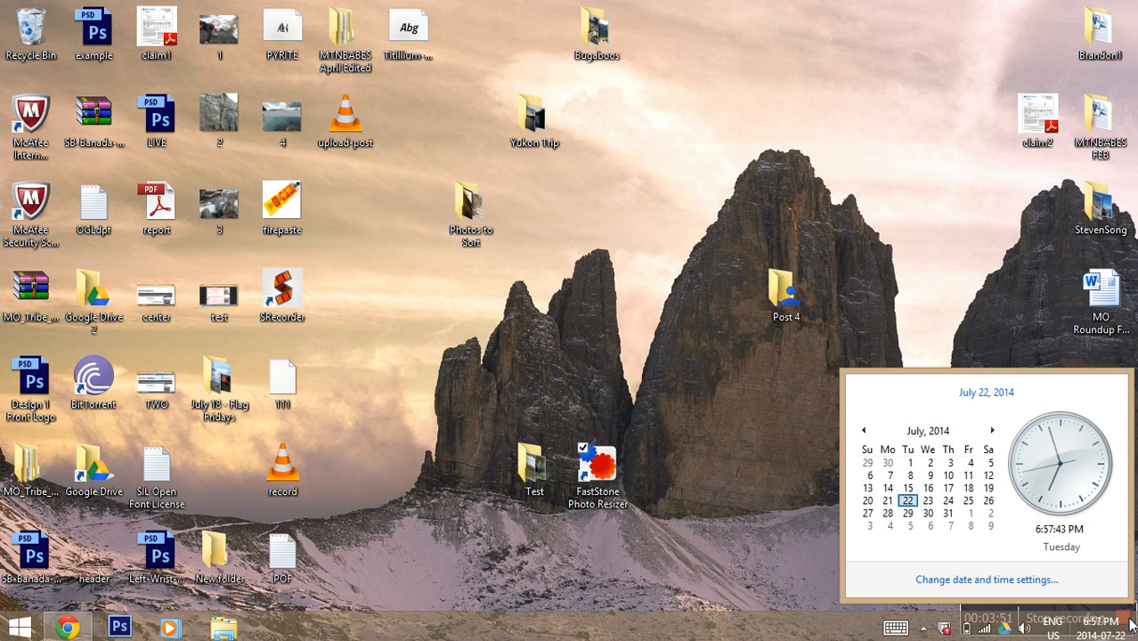
left_click(744, 576)
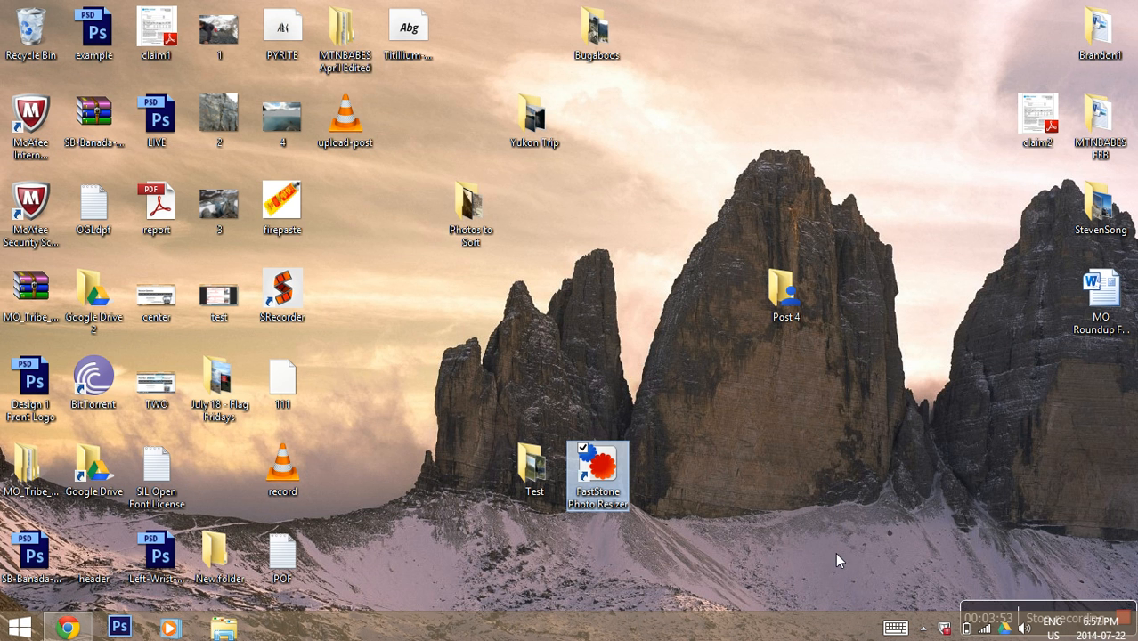